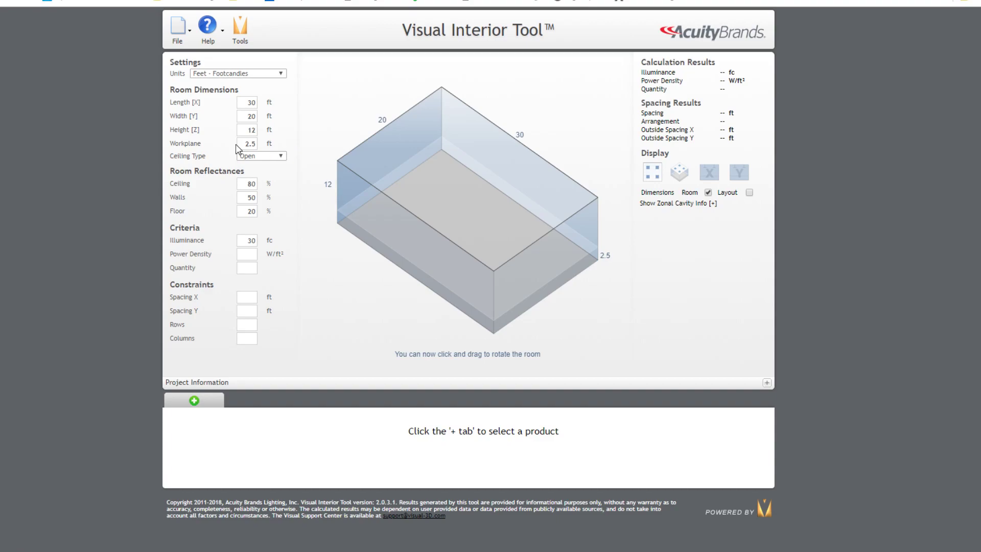
# Step: Choose 2x4 from the Ceiling Type list for the 30 x 20 ft room
pyautogui.click(276, 156)
pyautogui.click(273, 182)
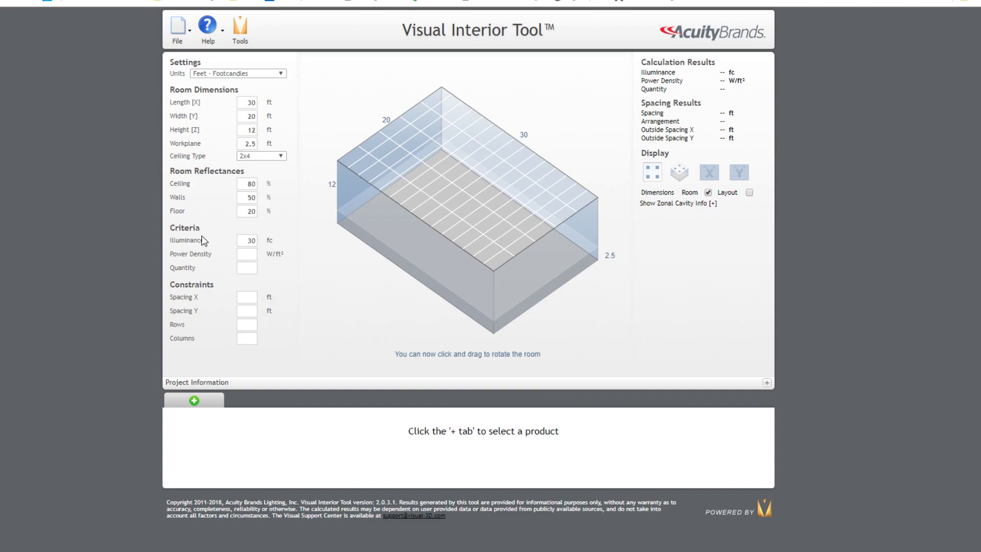
# Step: Change the illuminance target from 30 to 40 fc and bring up Product Selection
pyautogui.doubleClick(249, 240)
pyautogui.write('40')
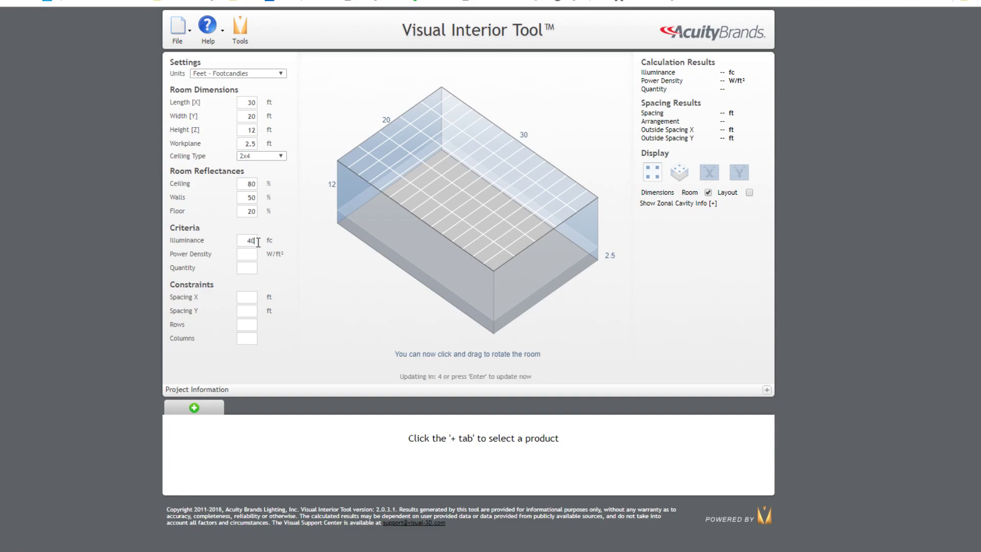
pyautogui.click(252, 254)
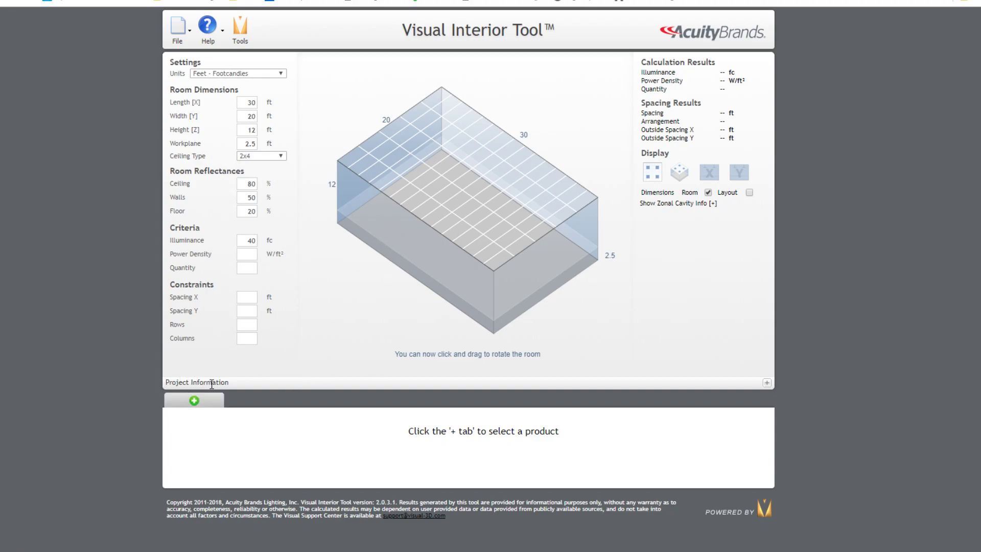
pyautogui.click(214, 407)
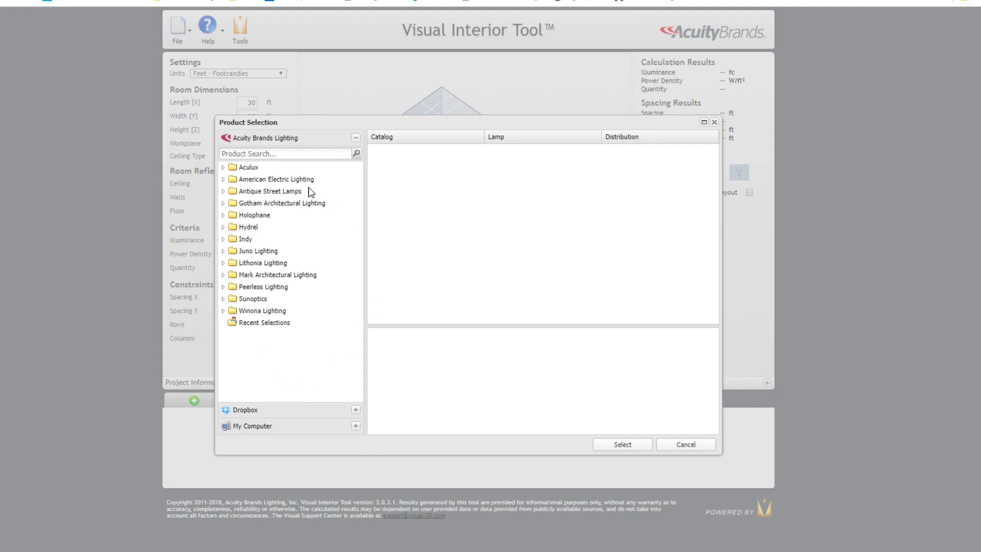
# Step: Search the catalogue for 2blt4 and select the 2BLT4 40L ADSMT LP835 fixture
pyautogui.click(245, 154)
pyautogui.write('2blt3')
pyautogui.press('Return')
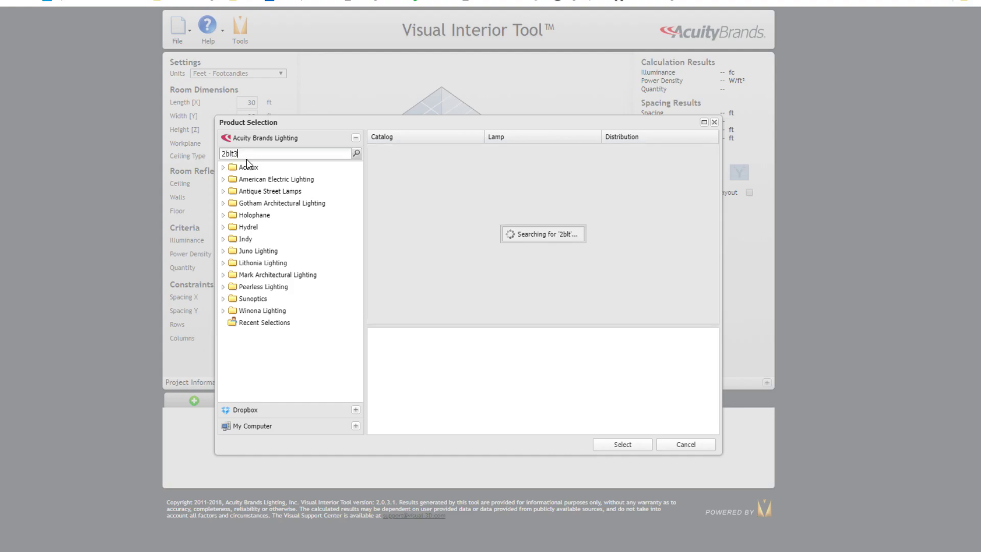
pyautogui.press('BackSpace')
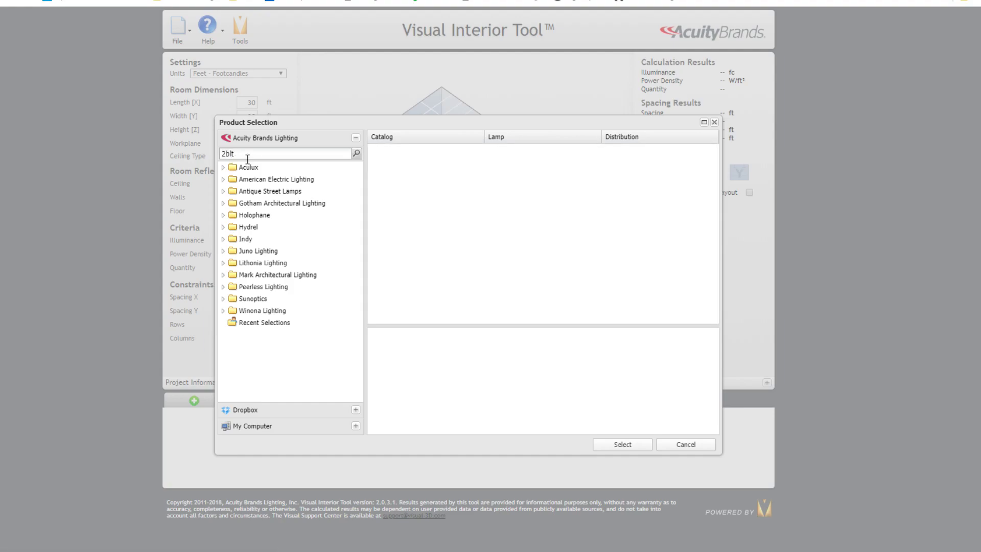
pyautogui.write('4')
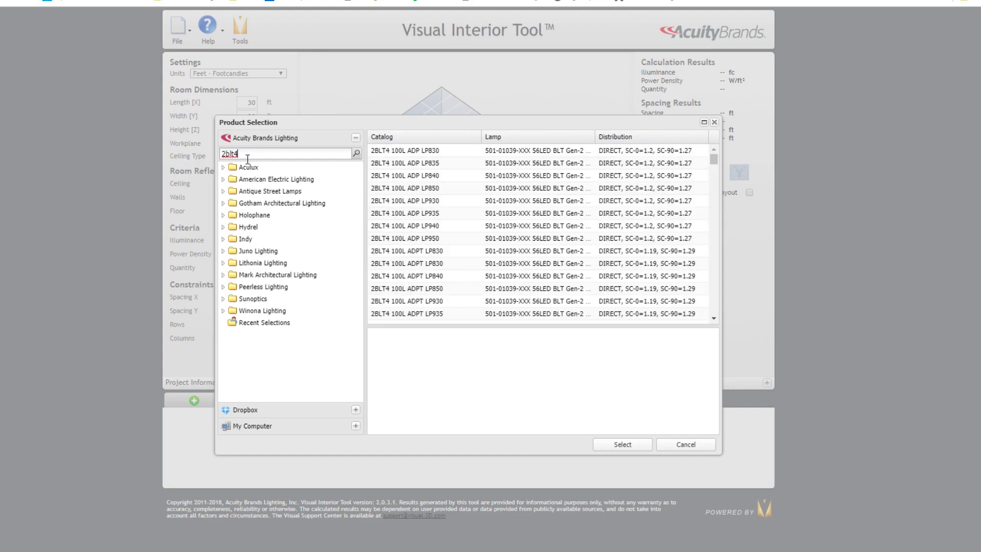
pyautogui.scroll(-10, 432, 227)
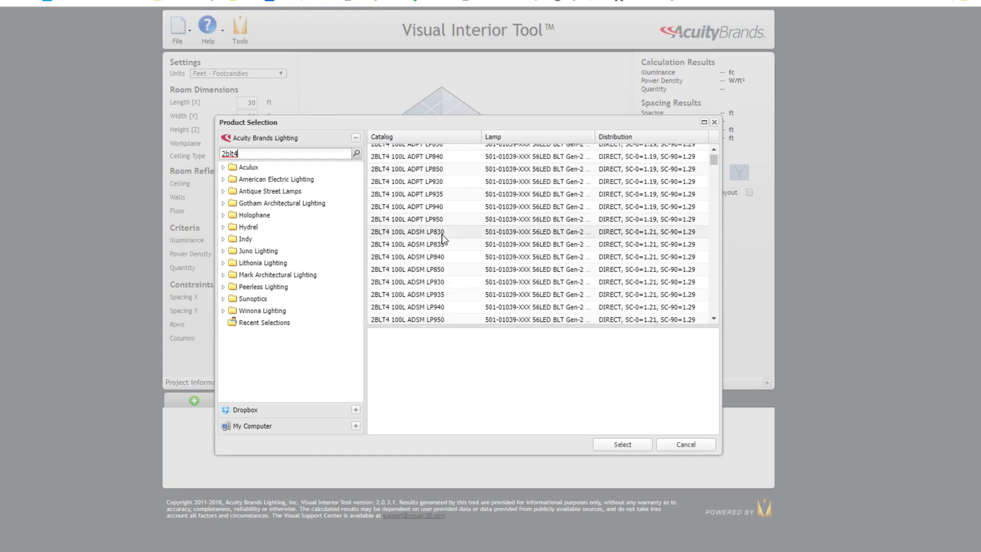
pyautogui.scroll(-10, 432, 227)
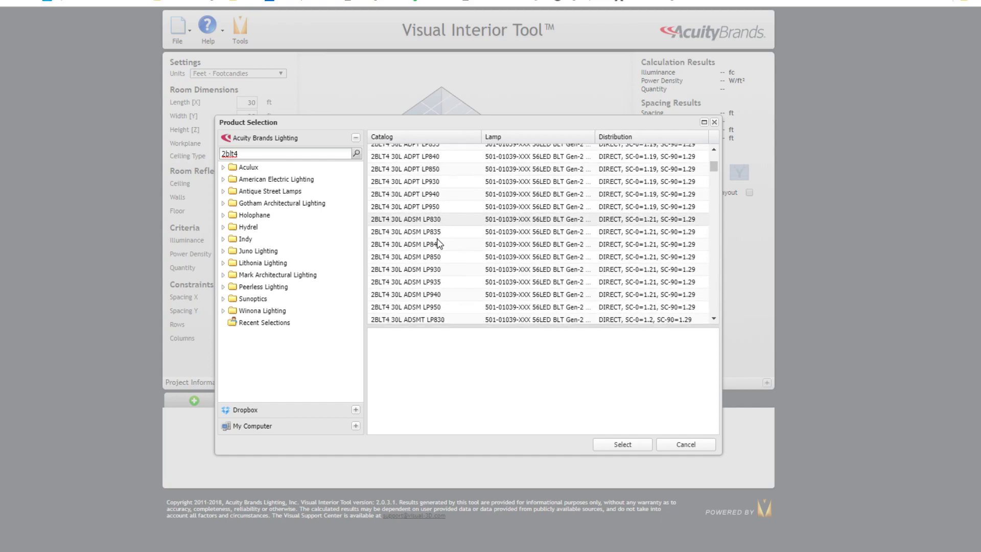
pyautogui.scroll(-10, 436, 250)
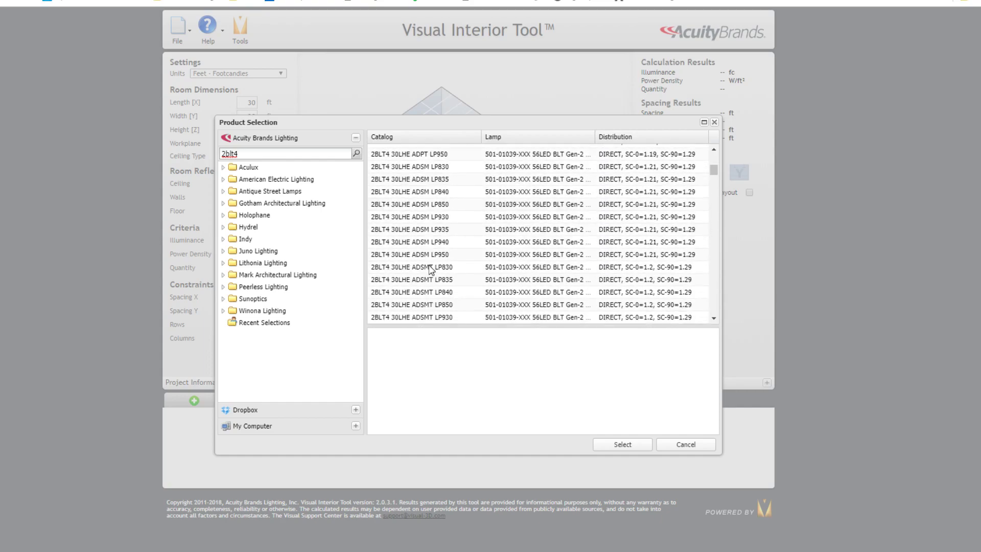
pyautogui.scroll(-10, 430, 266)
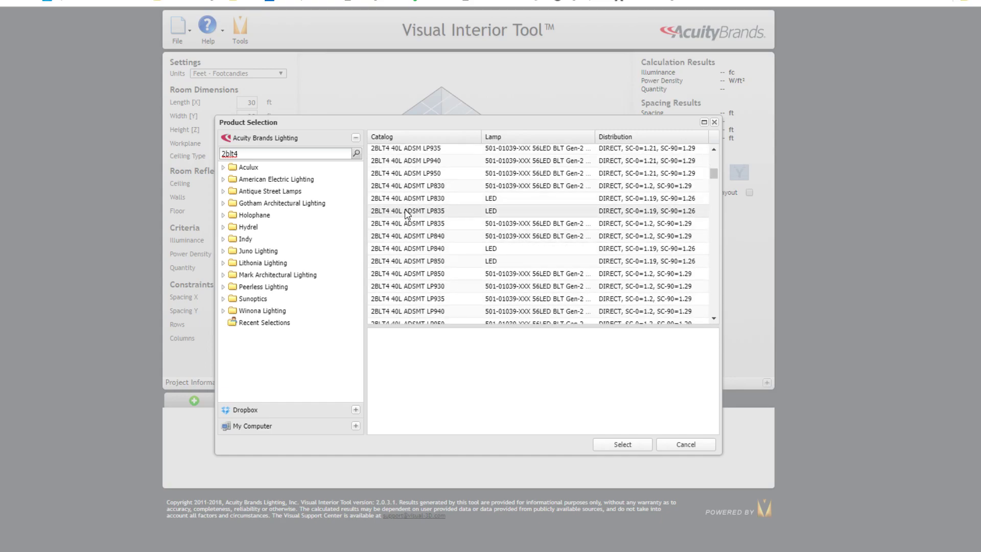
pyautogui.click(407, 211)
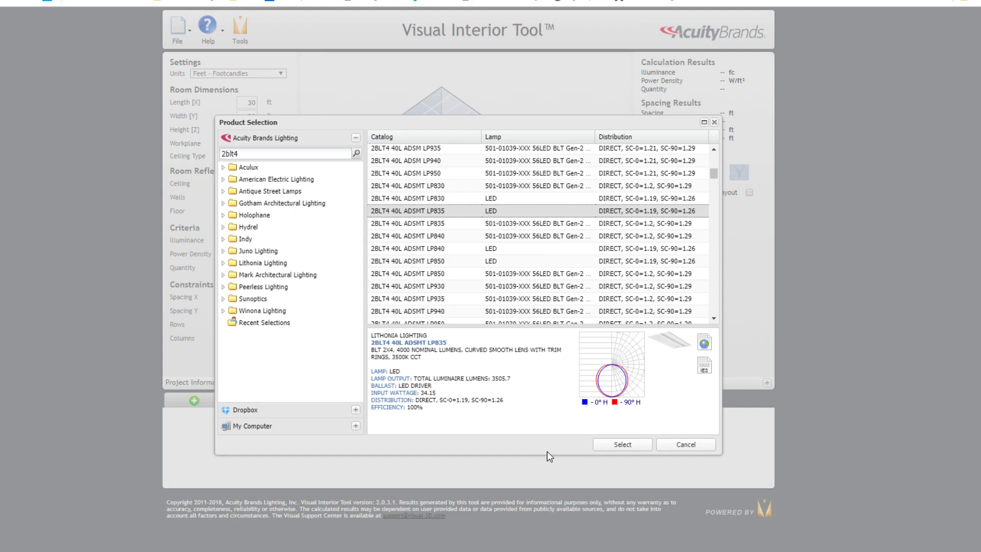
# Step: Apply the 2BLT4 fixture as a 3x3 layout of nine at 36 fc, in plan view with spacing dimensions
pyautogui.click(634, 446)
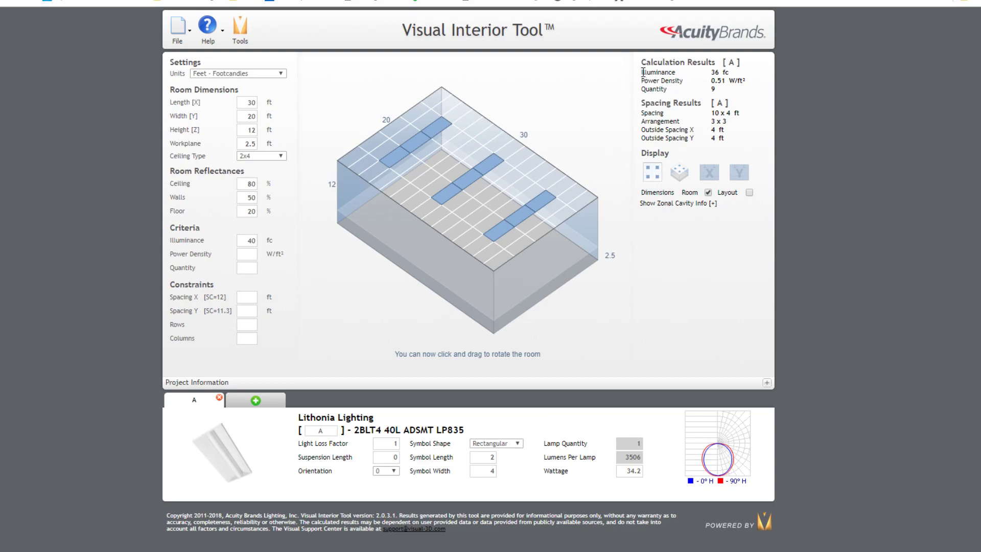
pyautogui.moveTo(641, 72); pyautogui.dragTo(744, 94)
pyautogui.click(744, 95)
pyautogui.click(748, 192)
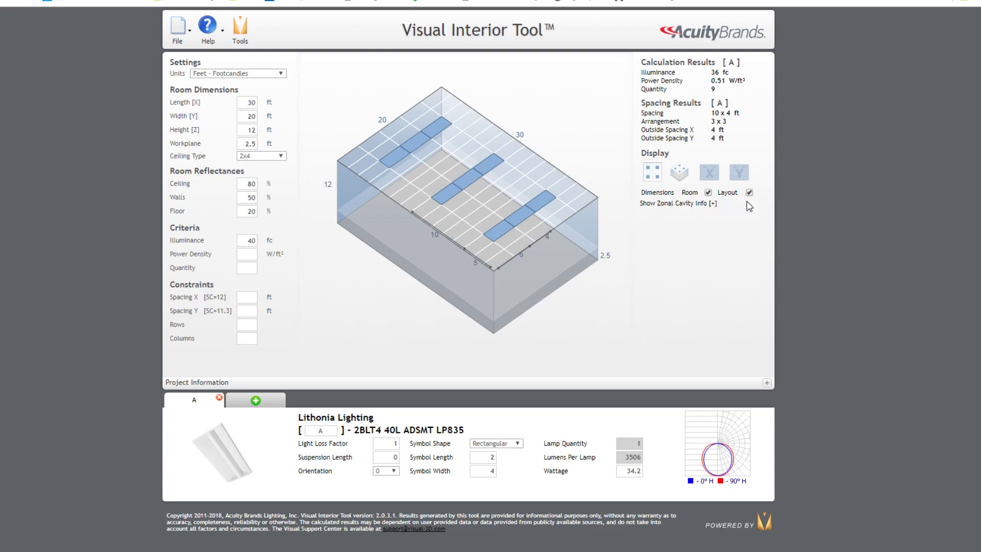
pyautogui.moveTo(557, 223); pyautogui.dragTo(465, 228)
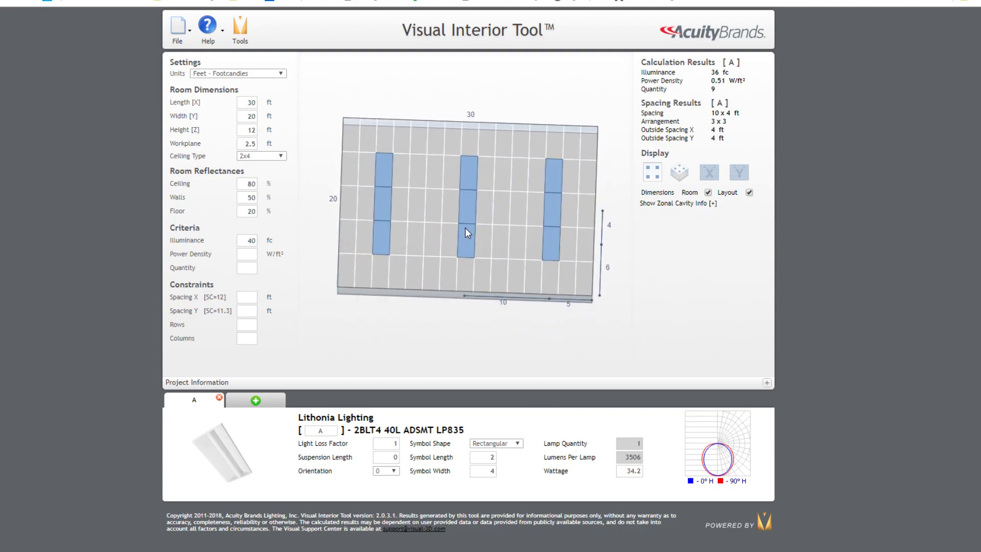
pyautogui.click(655, 170)
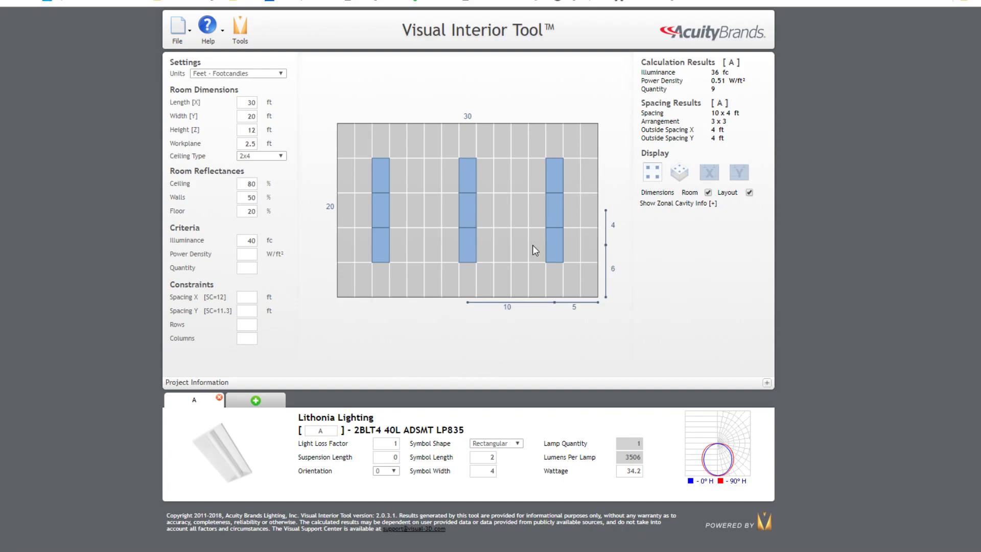
# Step: Search the catalogue again and select the 2BLT2 33L ADSMT LP835 fixture to view its specs
pyautogui.click(279, 395)
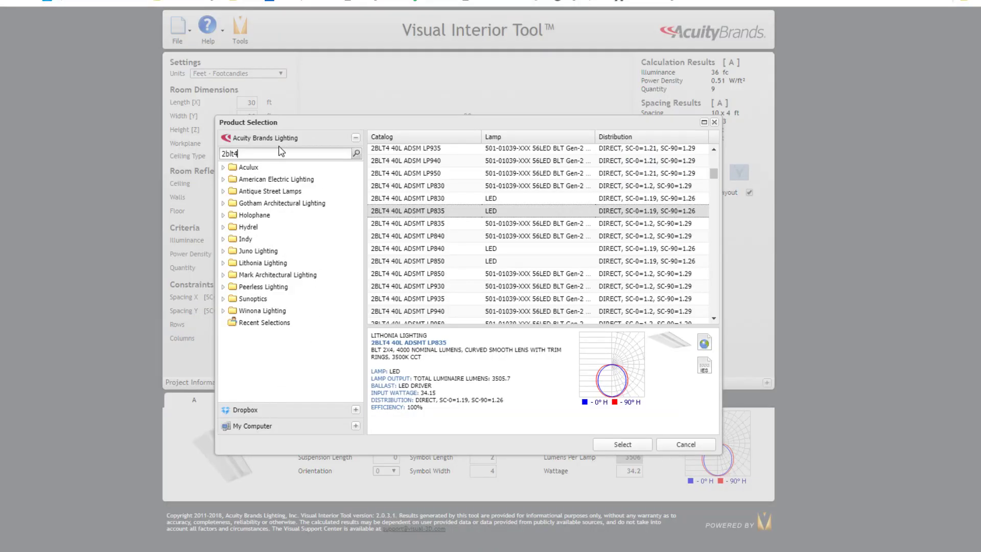
pyautogui.write('2')
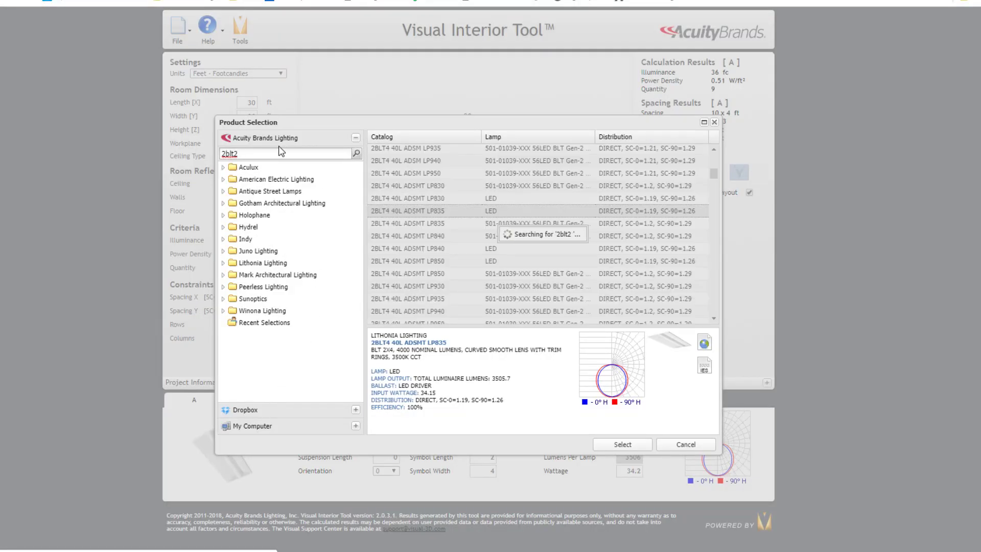
pyautogui.write(' 30')
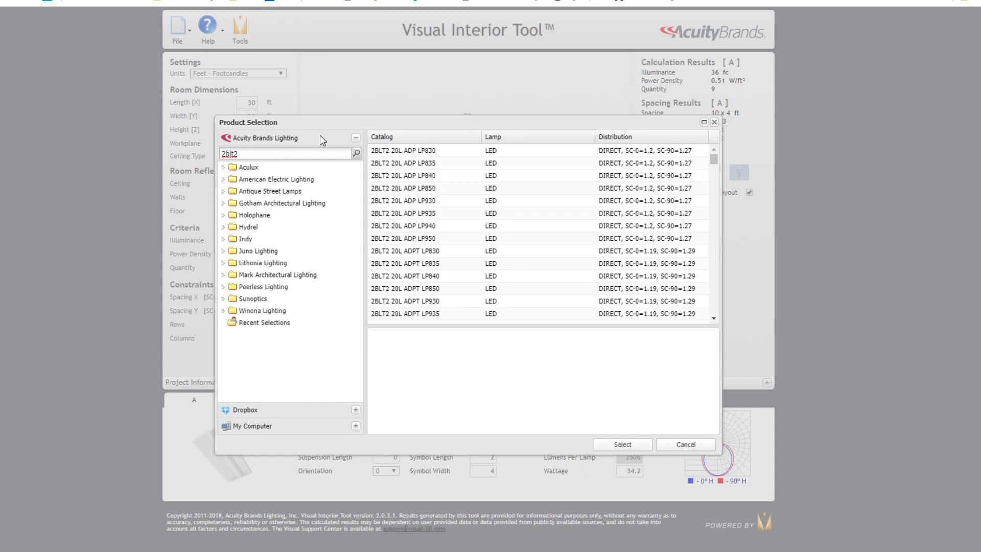
pyautogui.scroll(-6, 443, 263)
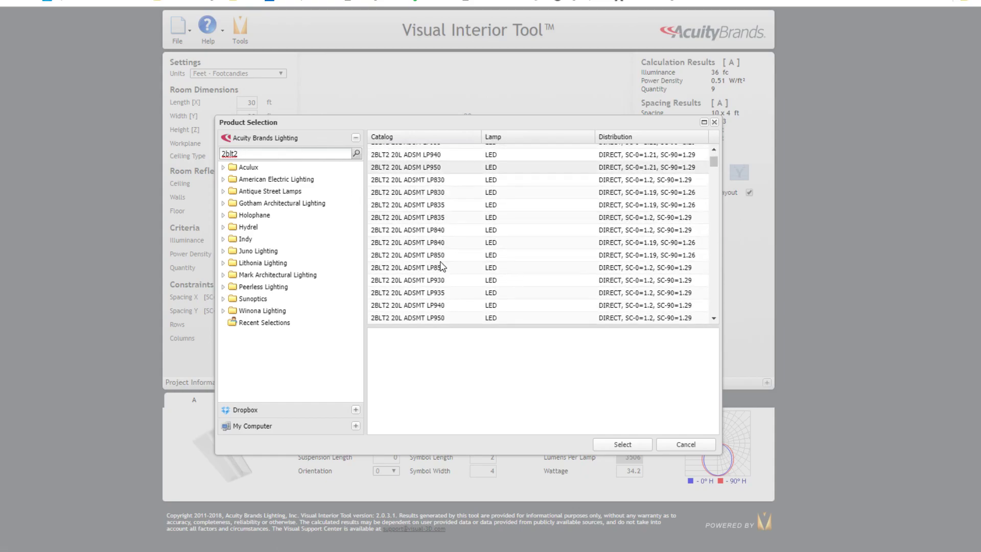
pyautogui.scroll(-10, 441, 266)
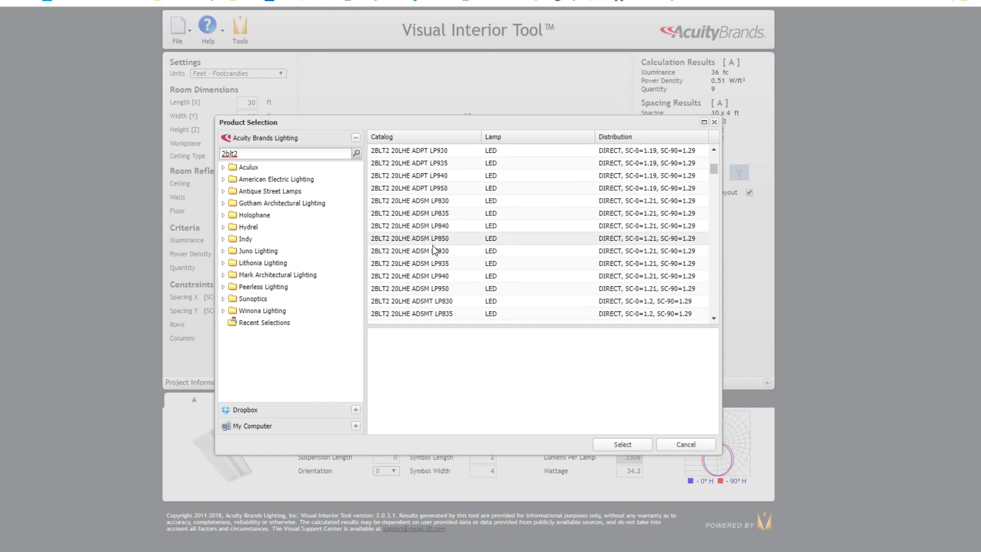
pyautogui.scroll(-10, 433, 250)
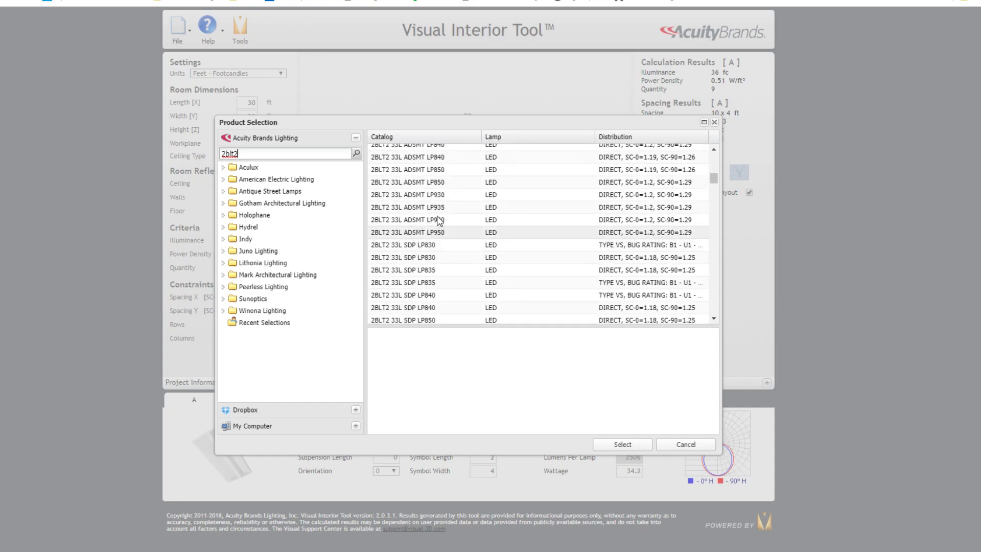
pyautogui.scroll(5, 438, 221)
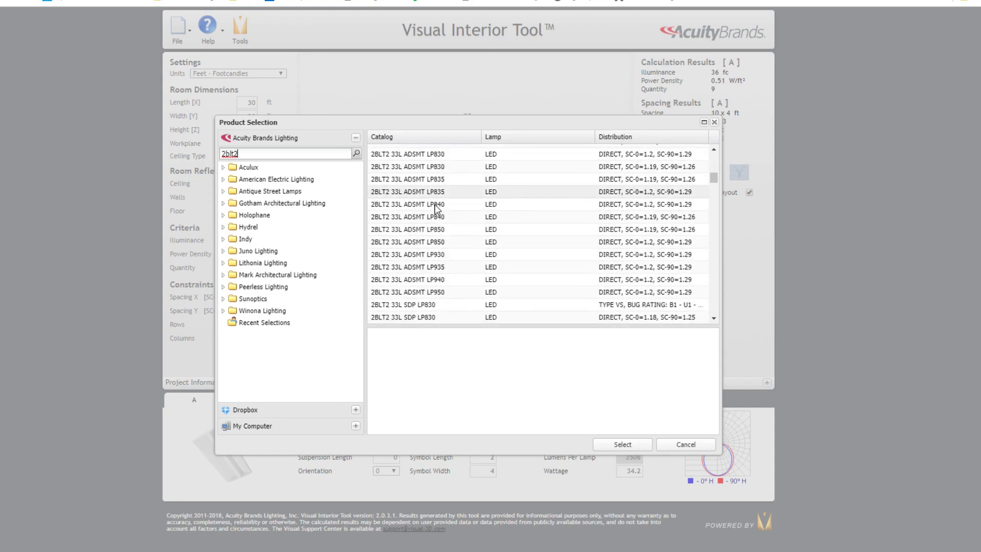
pyautogui.click(425, 193)
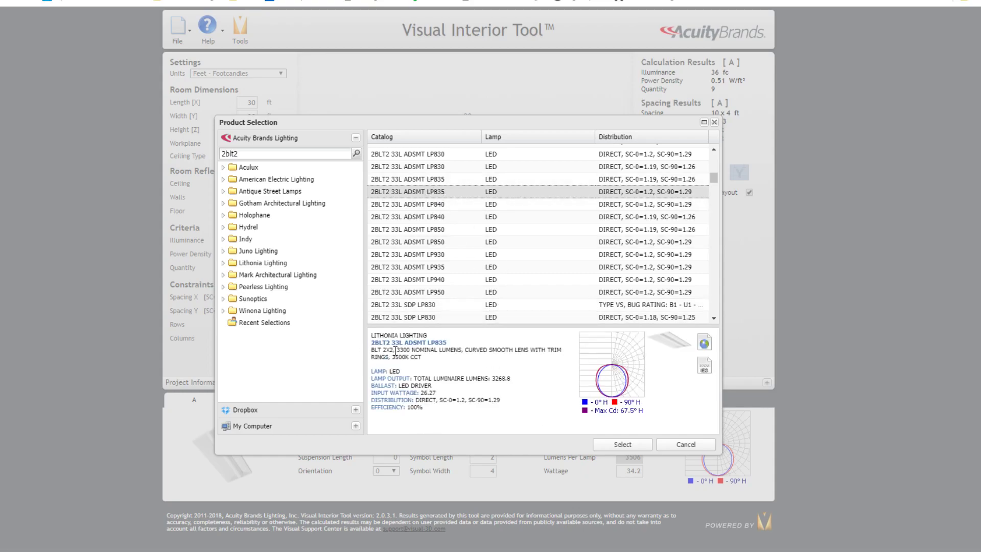
# Step: Add the 2BLT2 33L ADSMT LP835 as luminaire B and set the ceiling type to 2x2
pyautogui.click(618, 444)
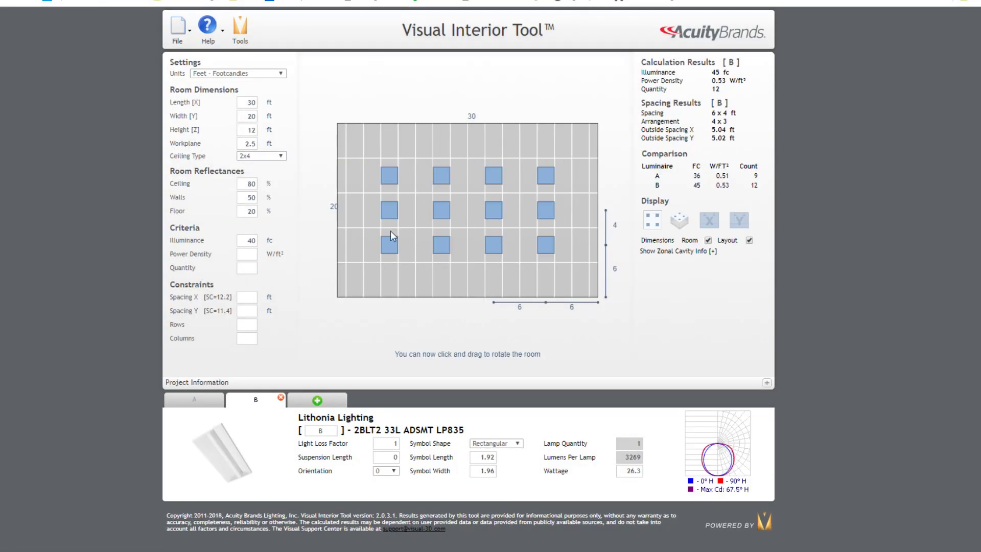
pyautogui.click(258, 156)
pyautogui.click(250, 172)
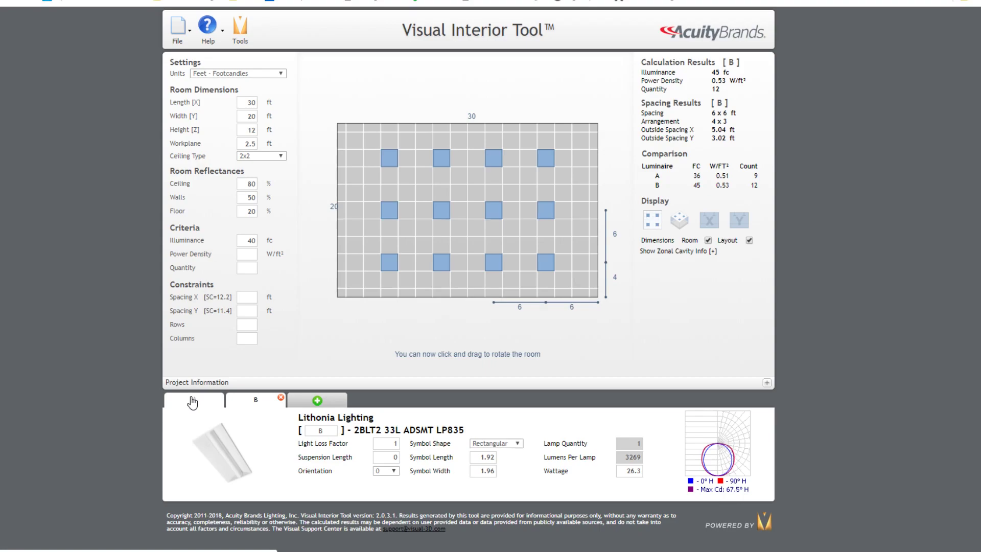
# Step: Compare luminaire A's results and lumens per lamp, then return to luminaire B's 12-fixture layout
pyautogui.click(192, 401)
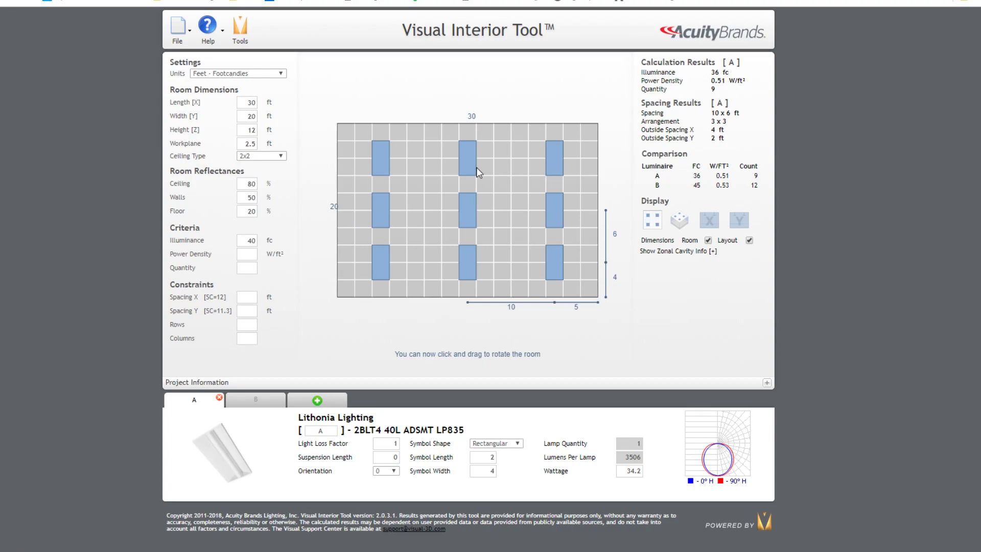
pyautogui.click(263, 156)
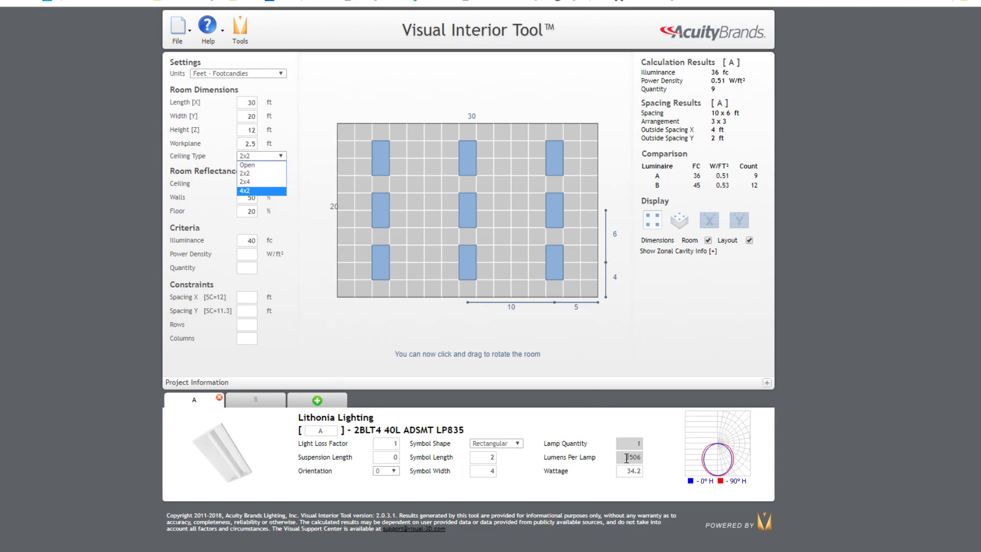
pyautogui.moveTo(627, 458); pyautogui.dragTo(643, 456)
pyautogui.click(636, 437)
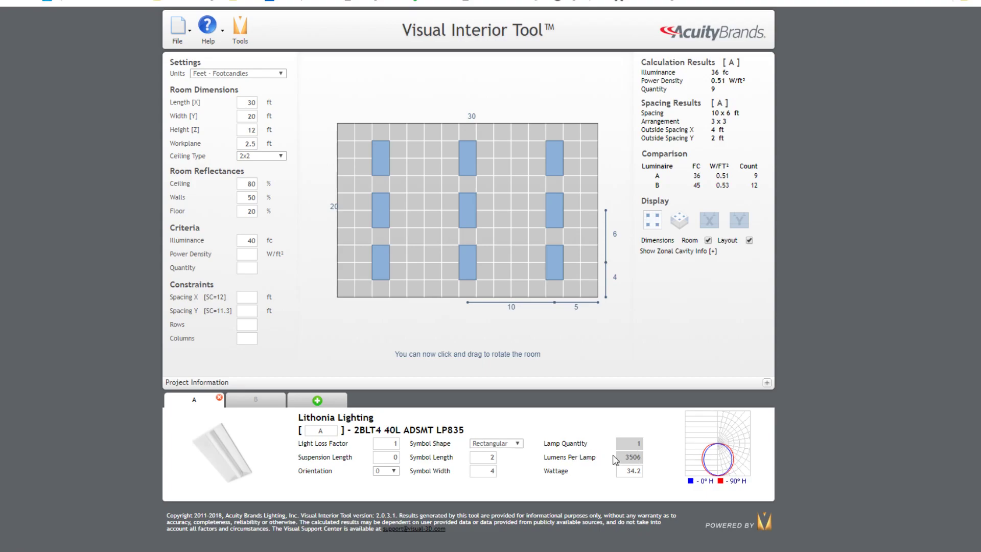
pyautogui.click(250, 397)
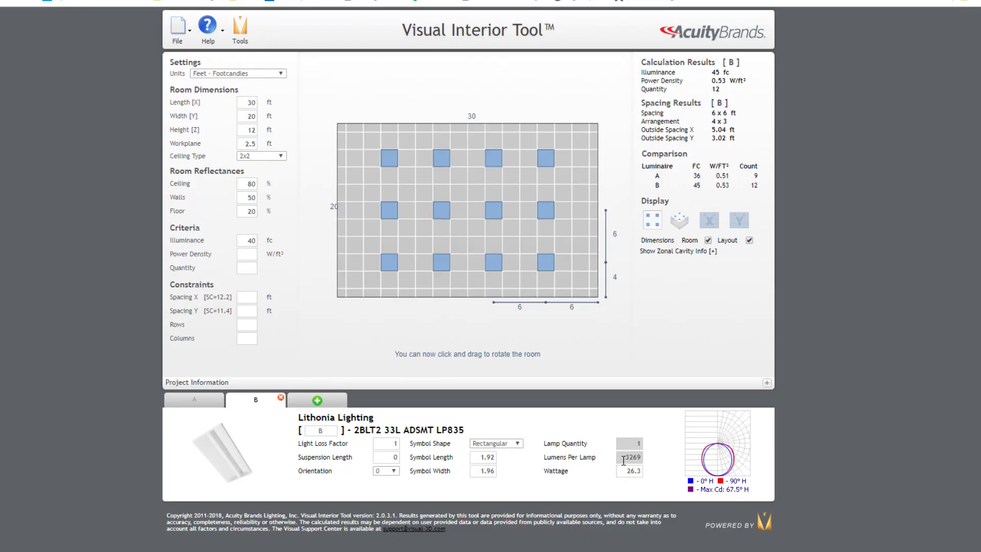
pyautogui.moveTo(623, 460); pyautogui.dragTo(634, 467)
pyautogui.click(631, 460)
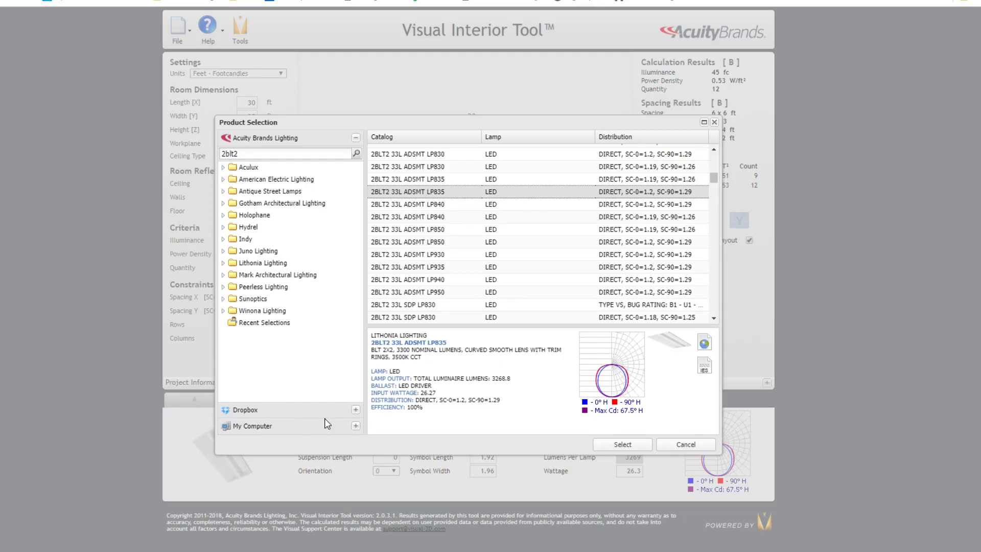
pyautogui.click(714, 122)
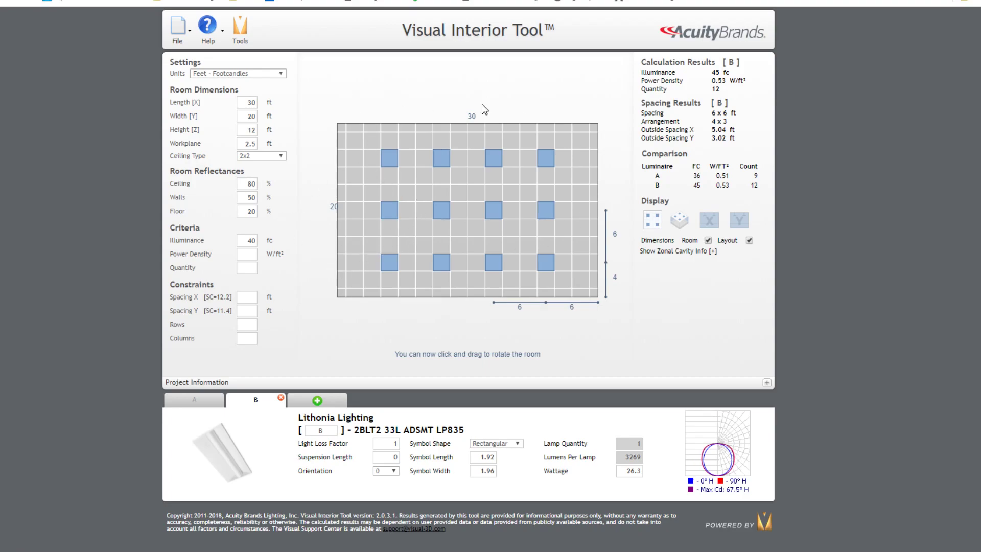
# Step: Clear the 40 fc illuminance target and set a 0.4 W/ft² power density target
pyautogui.doubleClick(245, 244)
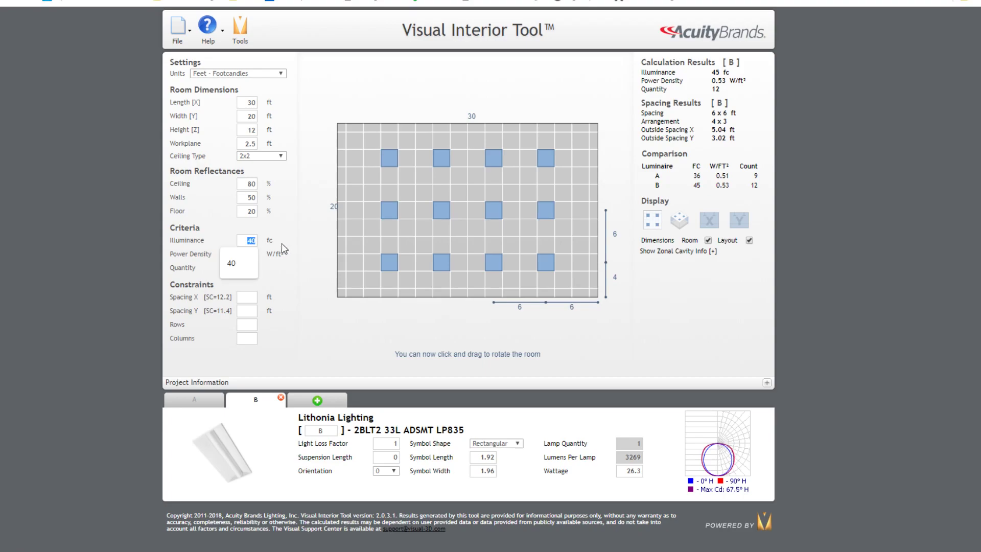
pyautogui.press('BackSpace')
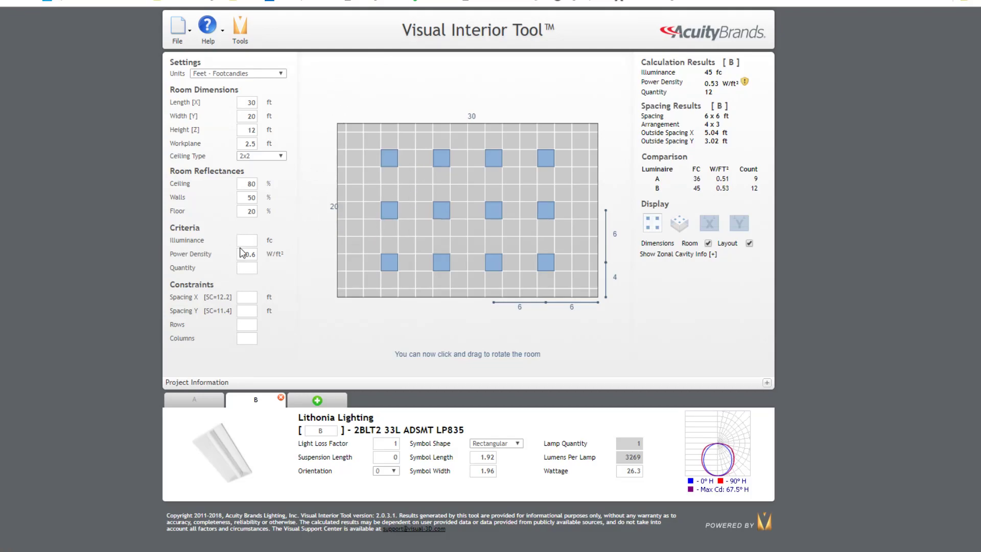
pyautogui.moveTo(240, 251); pyautogui.dragTo(273, 252)
pyautogui.press('BackSpace')
pyautogui.write('.4')
pyautogui.press('Return')
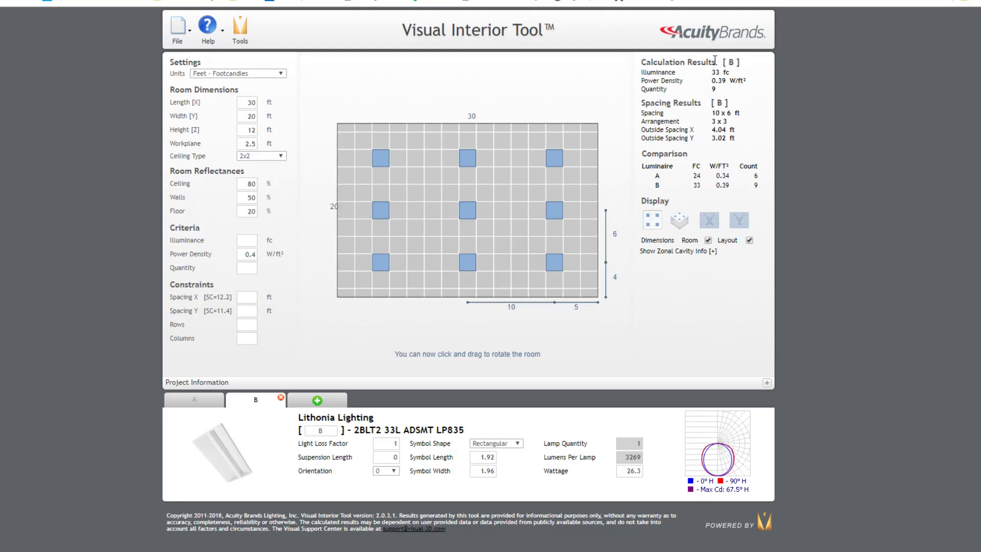
# Step: Review luminaire A's resulting 6-fixture layout at 24 fc
pyautogui.click(194, 399)
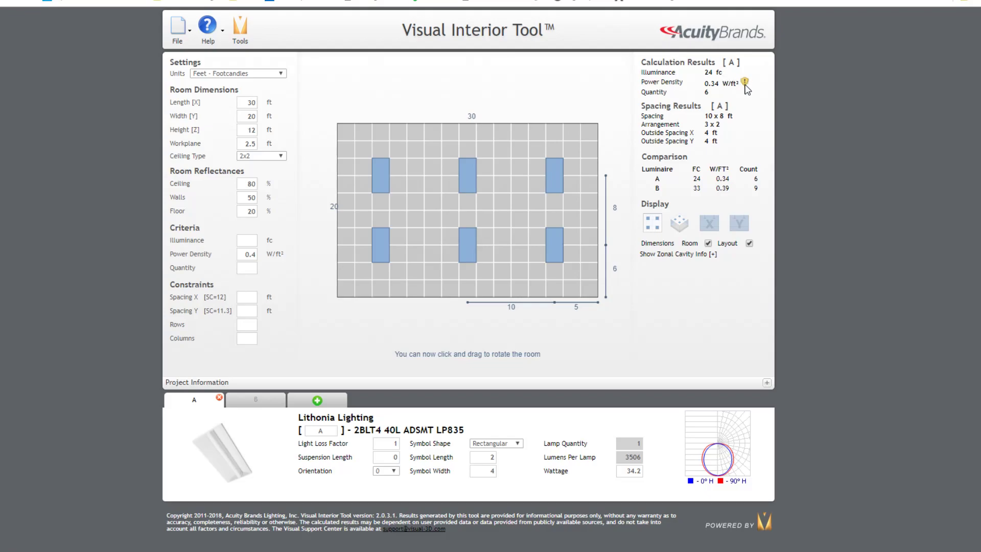
pyautogui.moveTo(746, 88)
pyautogui.moveTo(246, 259); pyautogui.dragTo(264, 260)
# Step: Clear the power density limit and set the illuminance target to 30 fc
pyautogui.press('BackSpace')
pyautogui.click(256, 240)
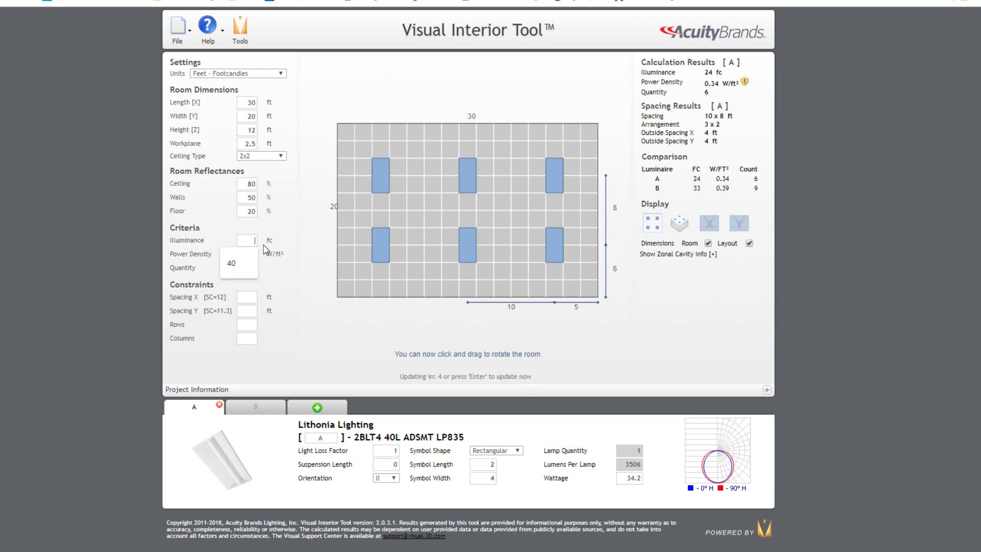
pyautogui.write('30')
pyautogui.press('Return')
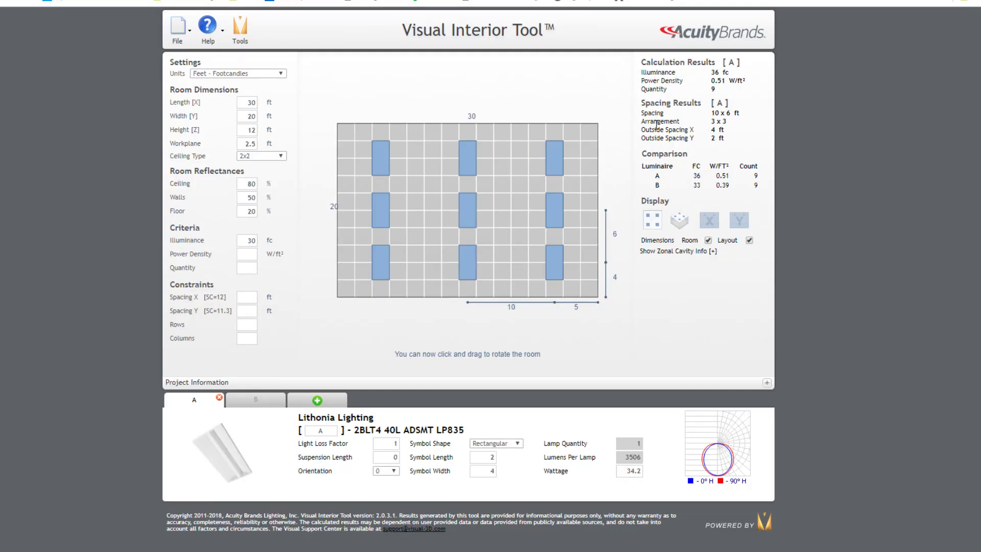
# Step: Show luminaire B's 9-fixture results and review the A versus B comparison figures
pyautogui.click(262, 403)
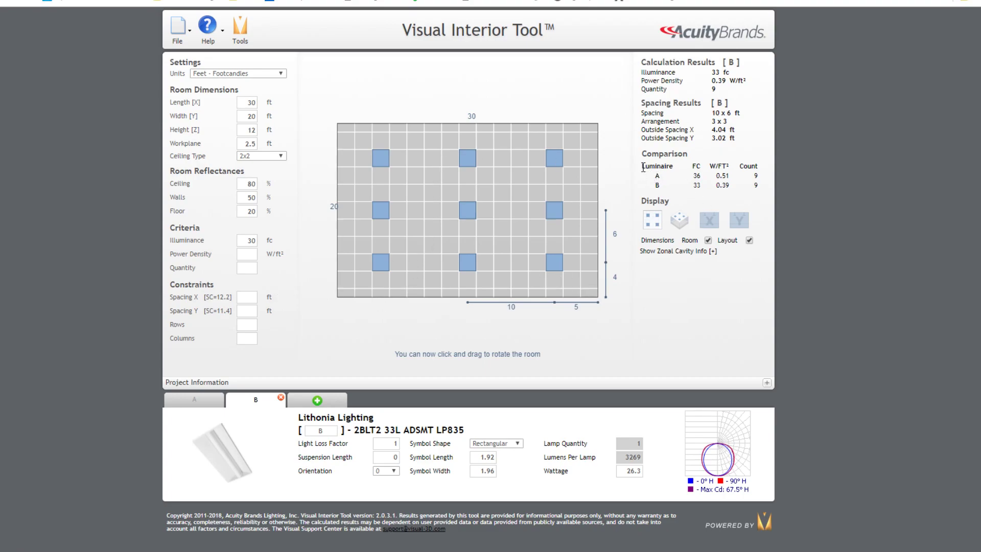
pyautogui.moveTo(641, 165); pyautogui.dragTo(758, 189)
pyautogui.click(762, 194)
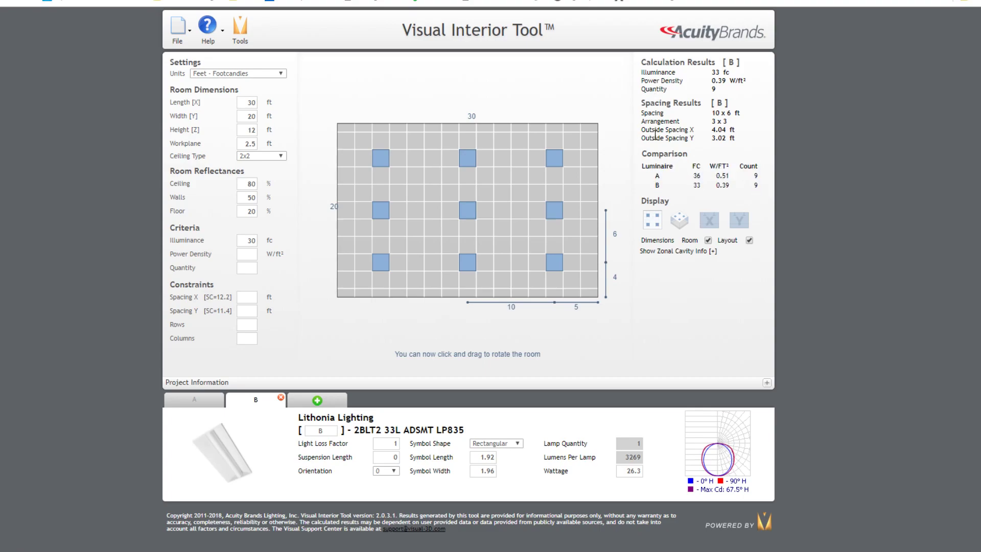